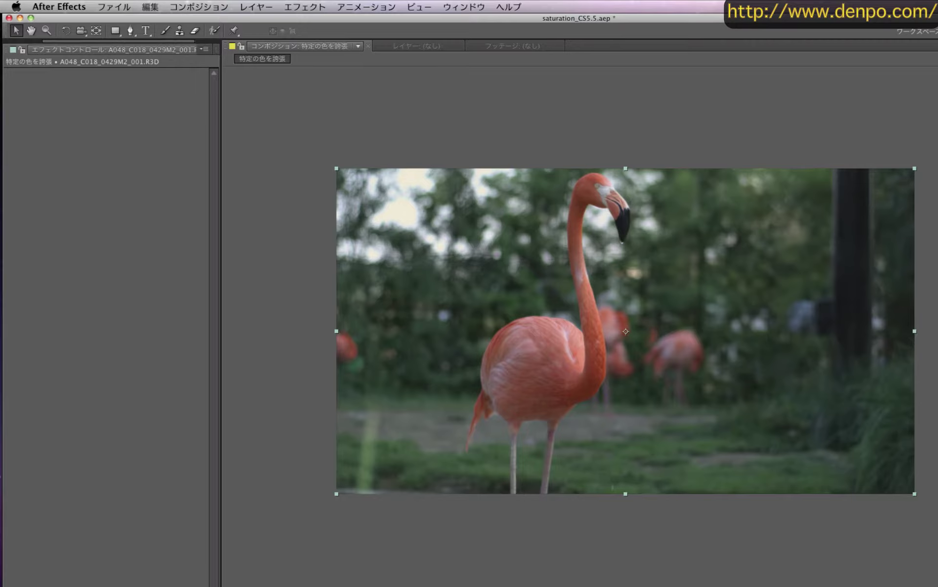
Add a Hue/Saturation effect to the flamingo clip and set Channel Control to Reds.
left_click(301, 6)
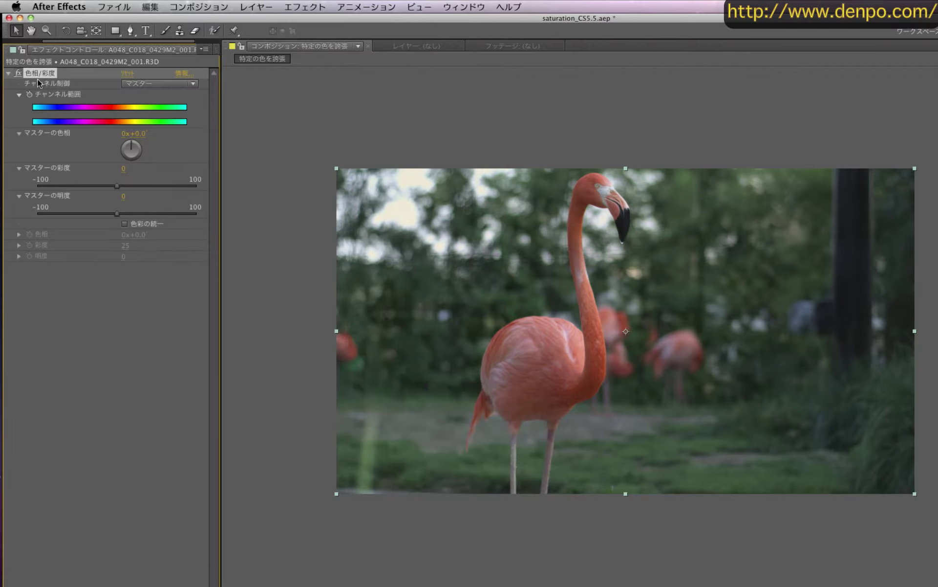
left_click(154, 84)
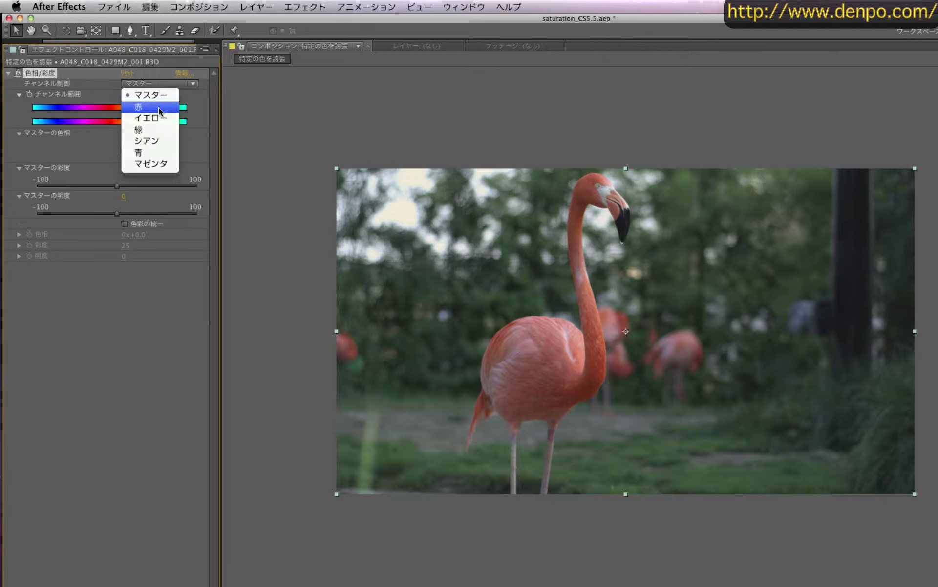
left_click(159, 108)
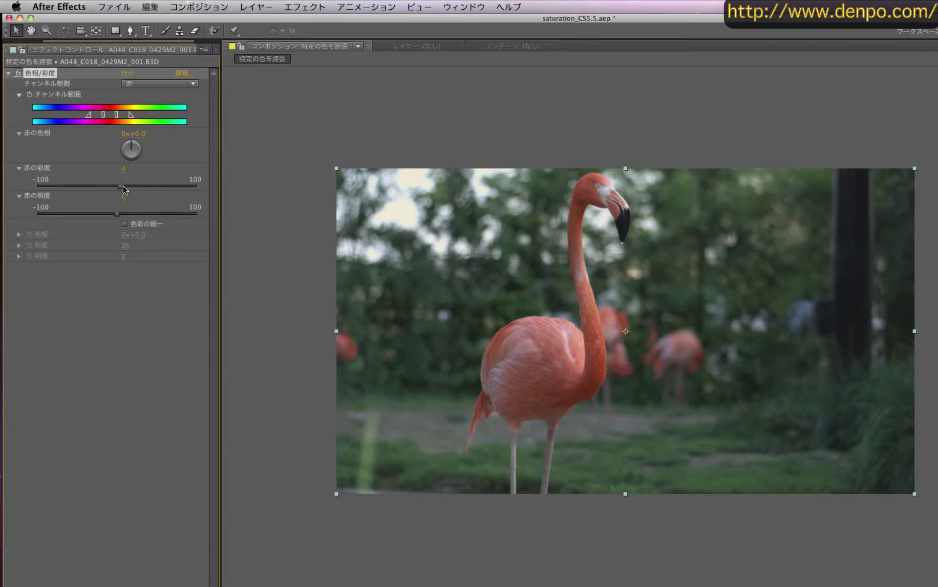
Push red saturation up to about 78 for vivid flamingos, then drop it to -100.
left_click_drag(141, 186, 180, 186)
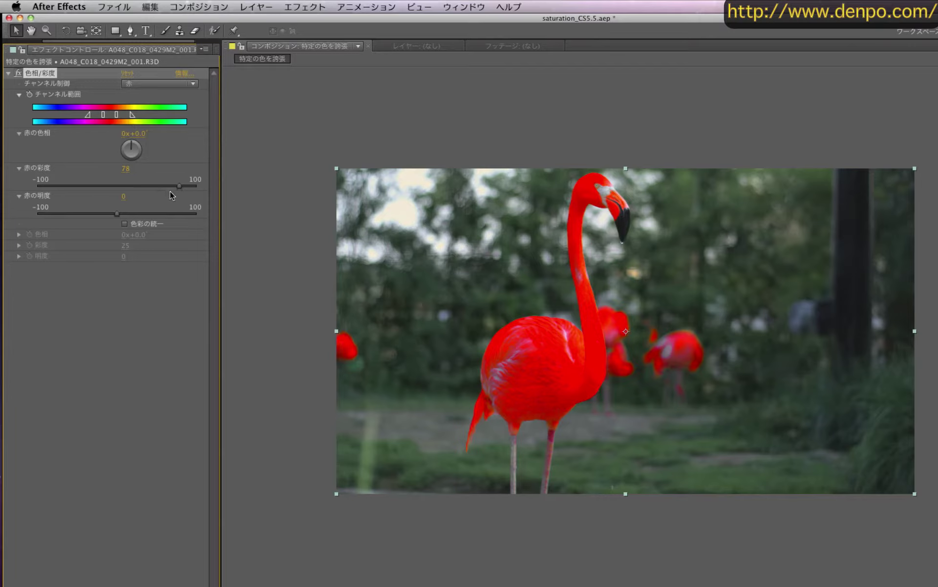
left_click_drag(180, 186, 37, 187)
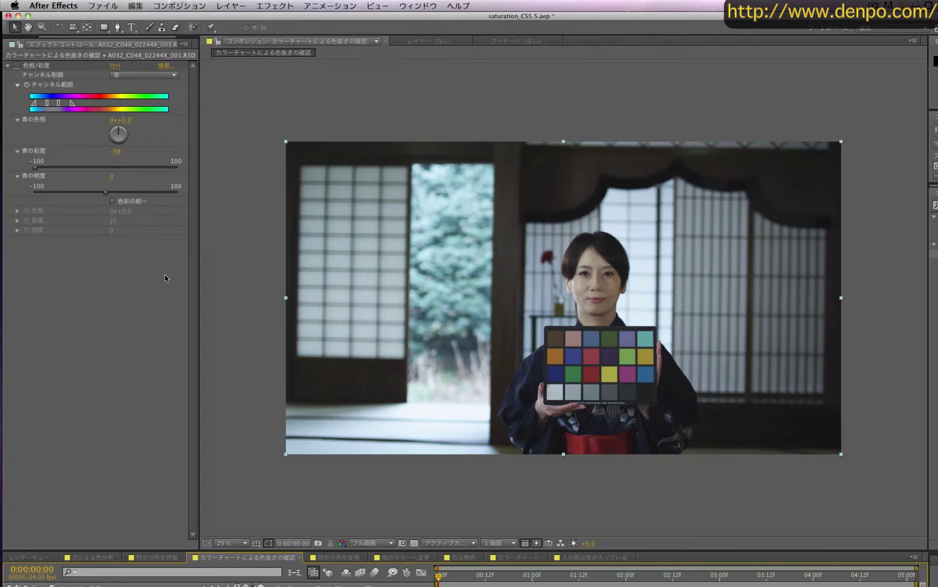
Enable the colour chart's Hue/Saturation effect to desaturate its blues.
left_click(17, 65)
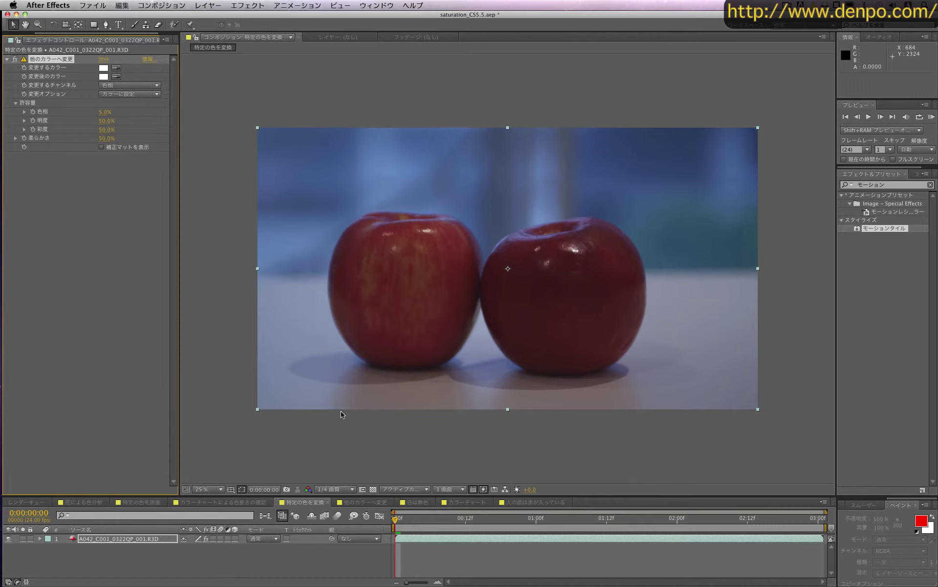
In Change to Color, sample the apple's red as From and set To to bright green.
left_click(117, 67)
left_click(567, 259)
left_click(103, 76)
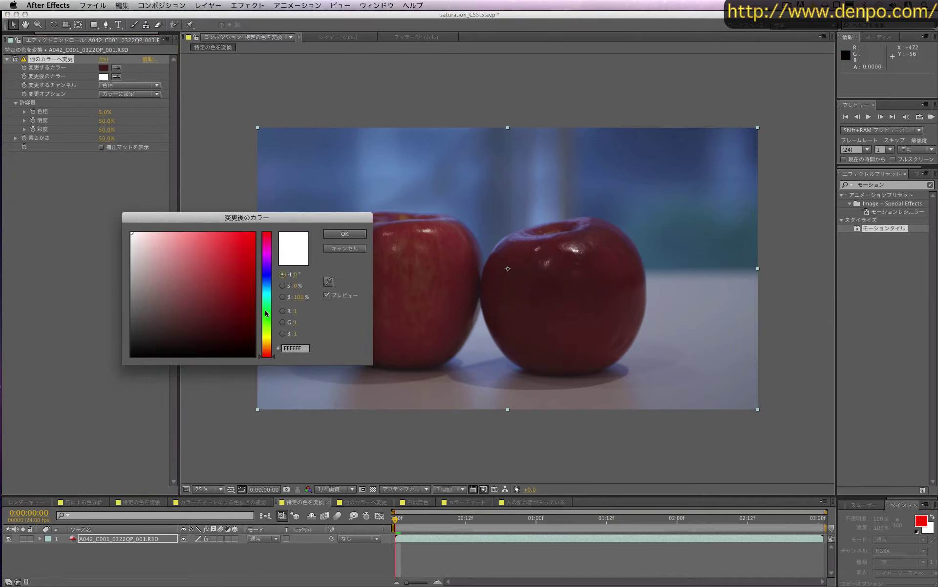
left_click(267, 312)
left_click(240, 252)
left_click(345, 233)
Match on Hue & Saturation with tolerances of hue 40.5%, lightness 57% and saturation 61.5%.
left_click(130, 85)
left_click(126, 113)
left_click(129, 85)
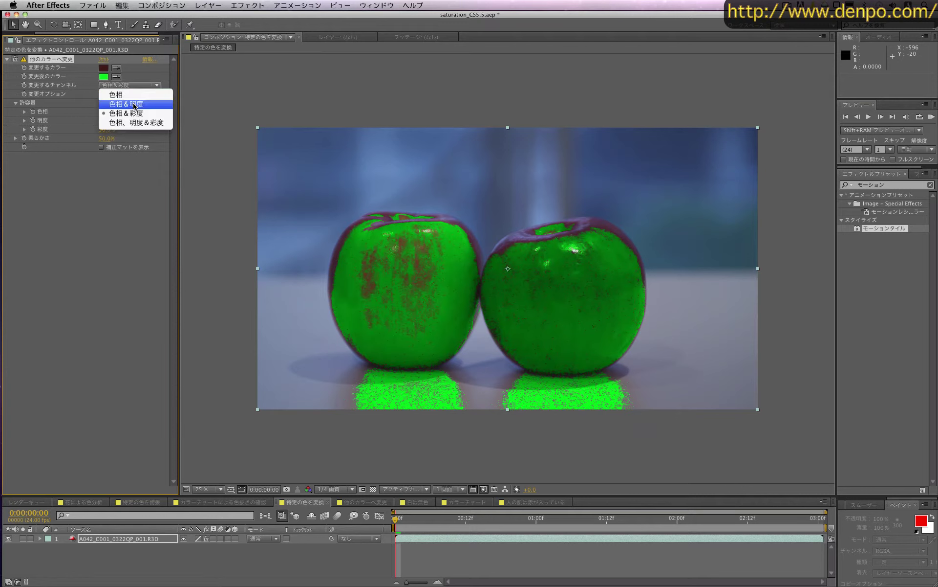
left_click(135, 105)
left_click(131, 86)
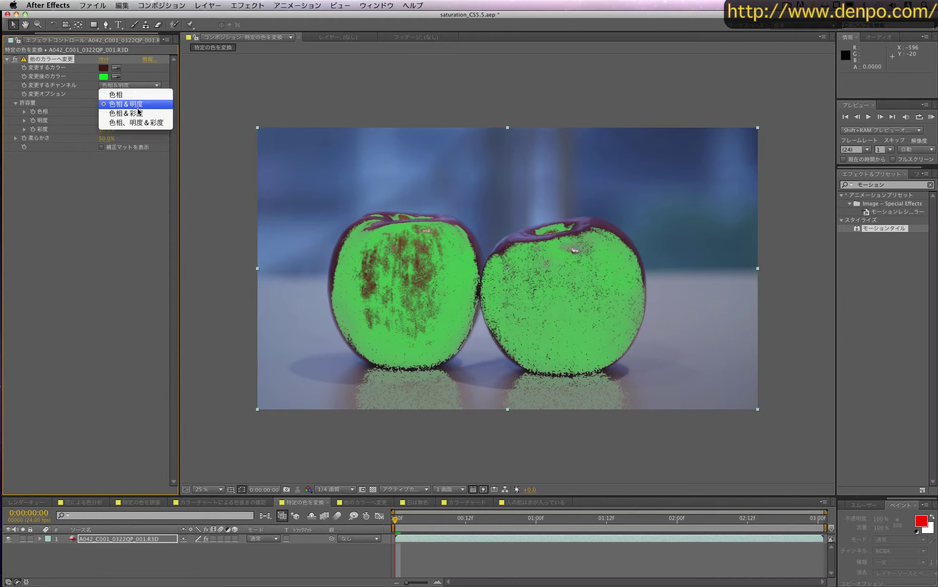
left_click(138, 112)
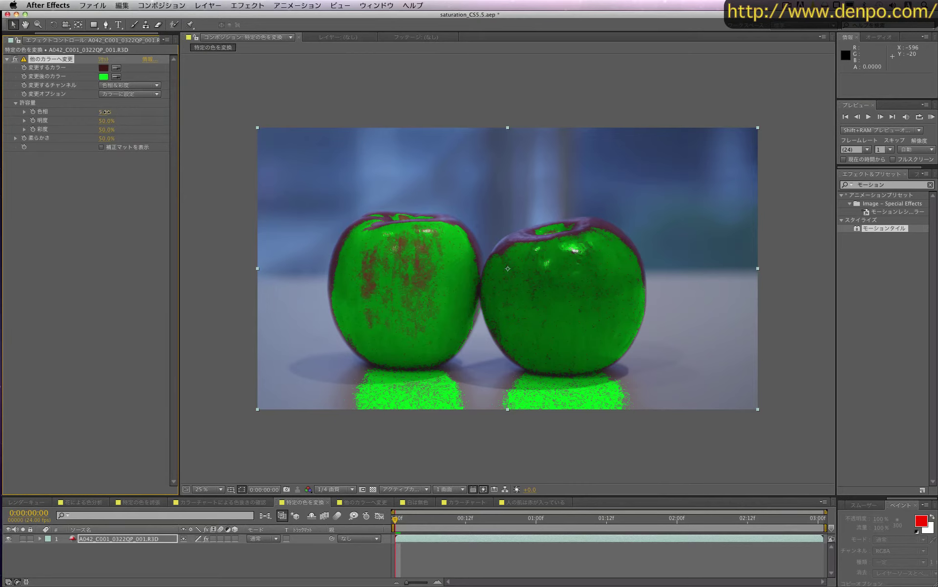
left_click_drag(105, 112, 117, 112)
left_click_drag(105, 121, 112, 130)
mouse_move(106, 139)
left_mouse_down()
mouse_move(115, 139)
mouse_move(107, 139)
left_mouse_up()
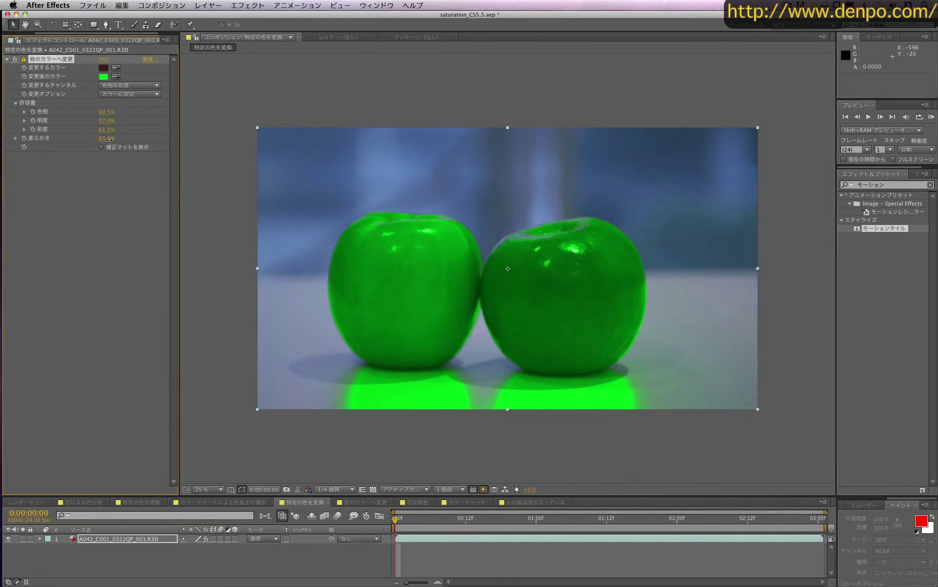
Toggle Change to Color off and on to compare the apples, then view the 他のカラーへ変更 composition.
left_click(15, 60)
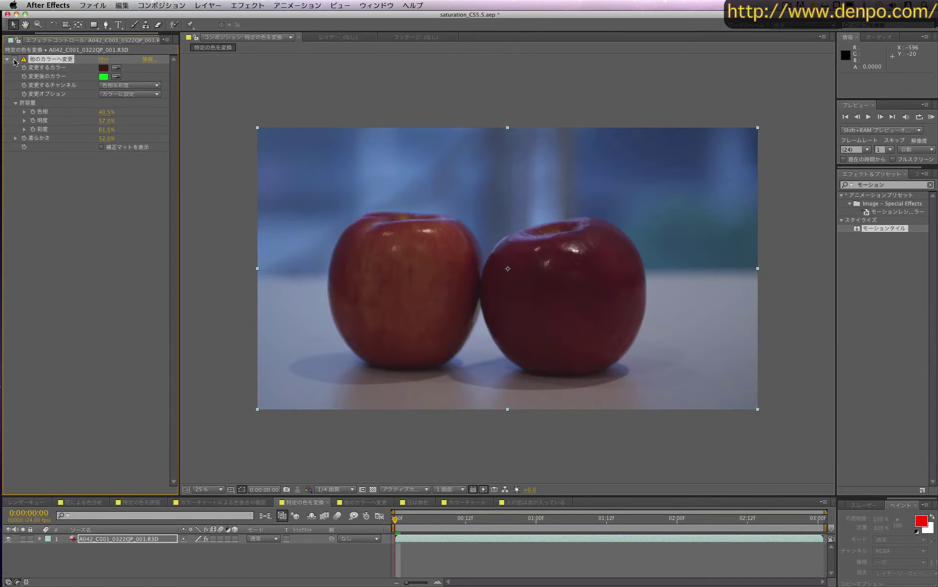
left_click(15, 59)
left_click(15, 59)
left_click(14, 60)
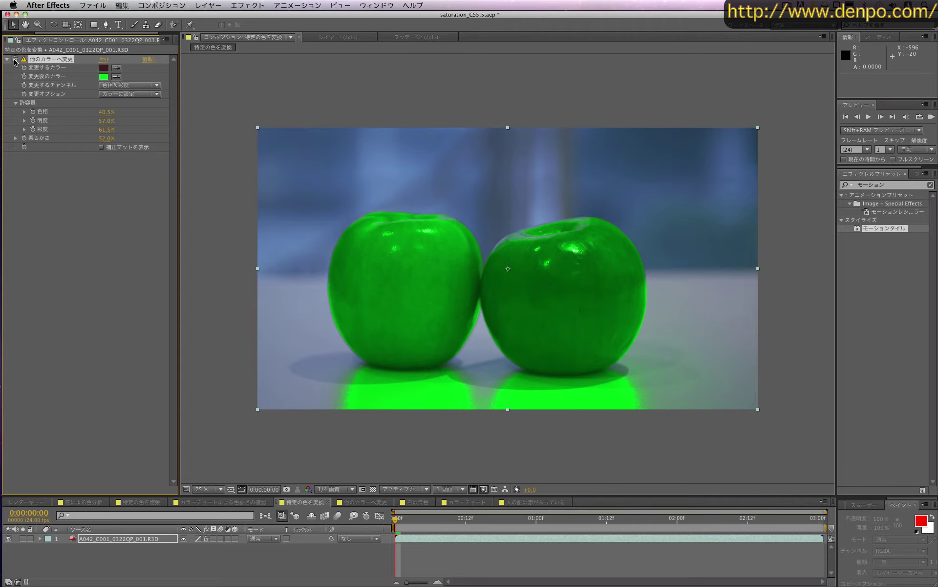
left_click(14, 60)
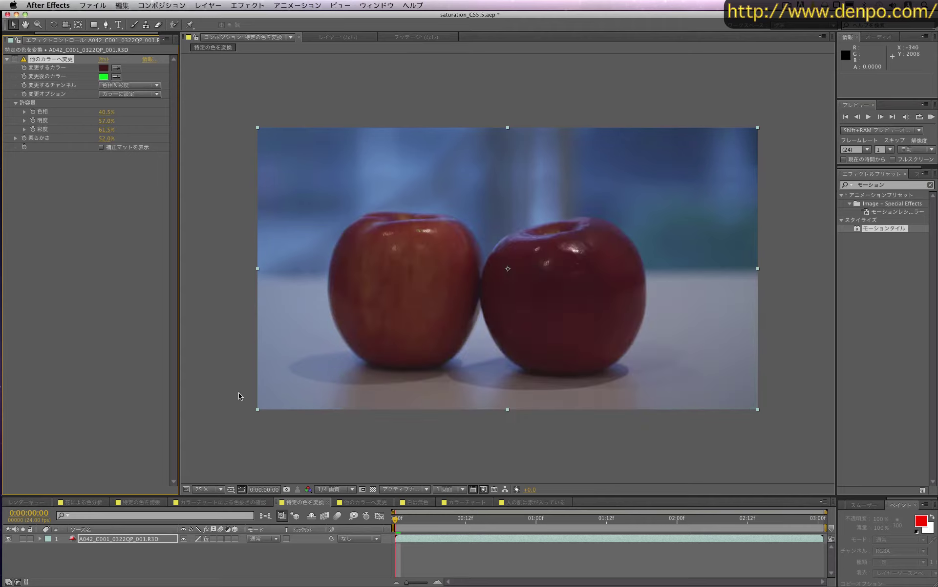
left_click(15, 60)
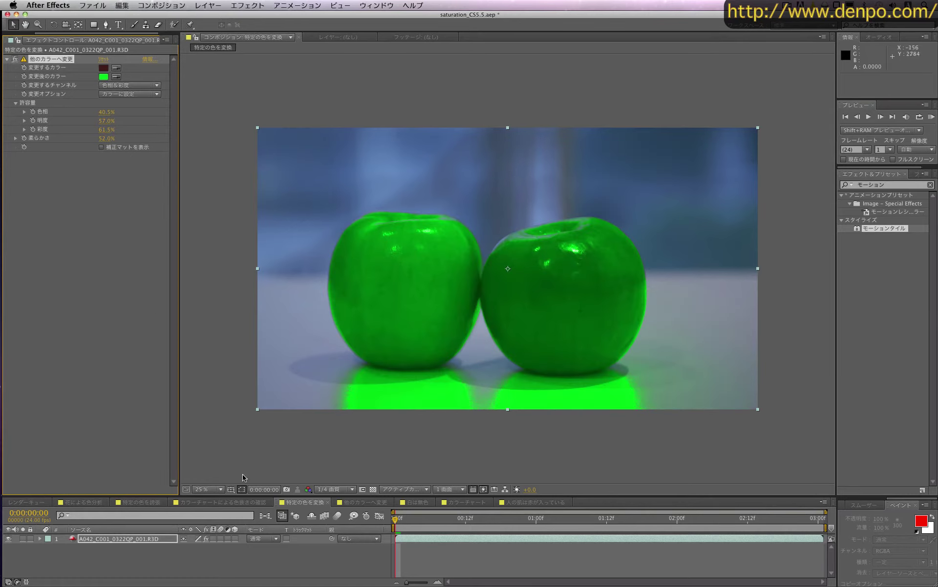
left_click(364, 501)
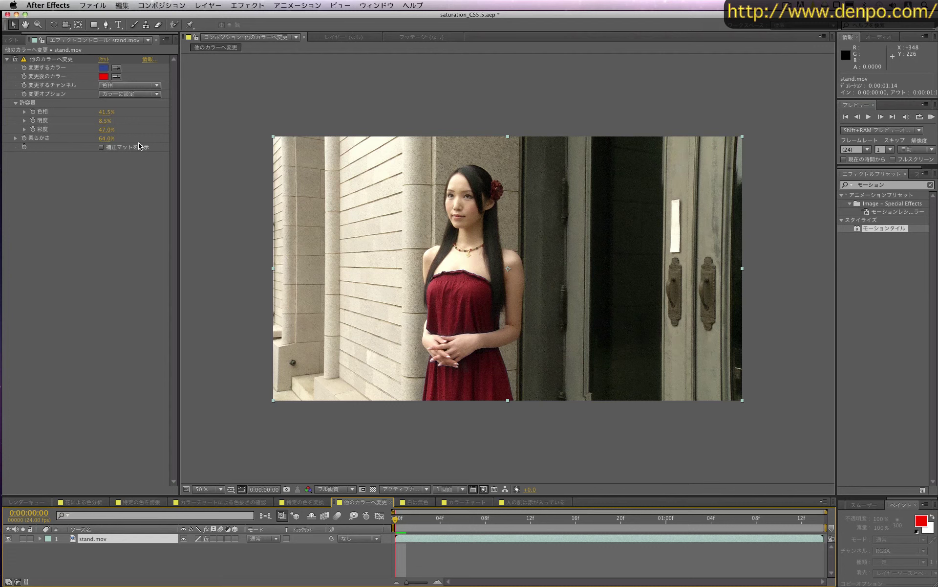
left_click(14, 60)
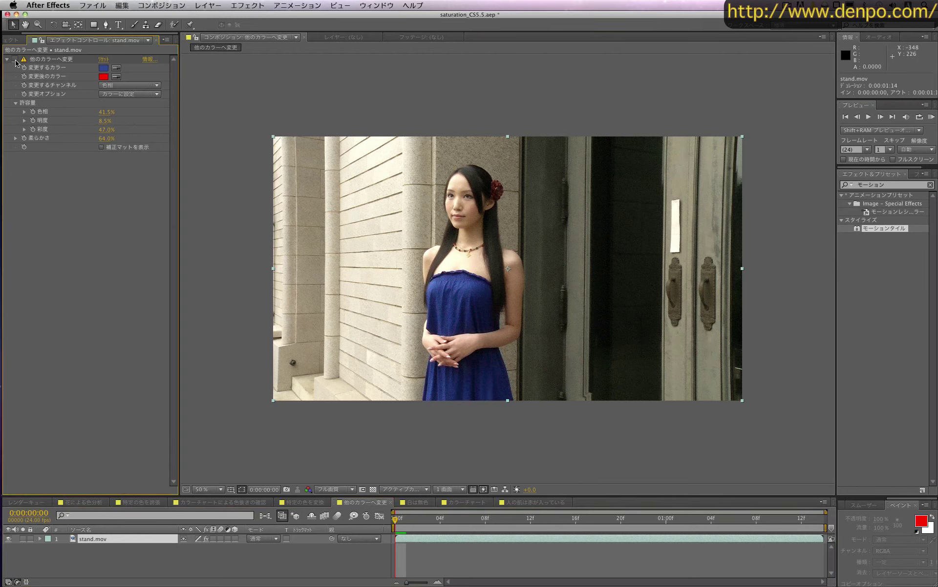
left_click(15, 59)
Switch to the 白は無色 composition.
left_click(415, 502)
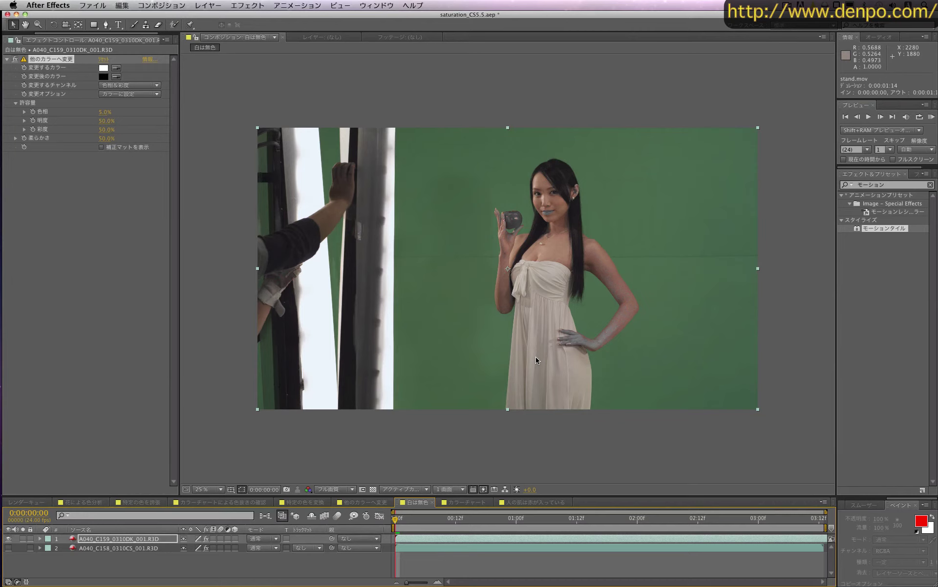